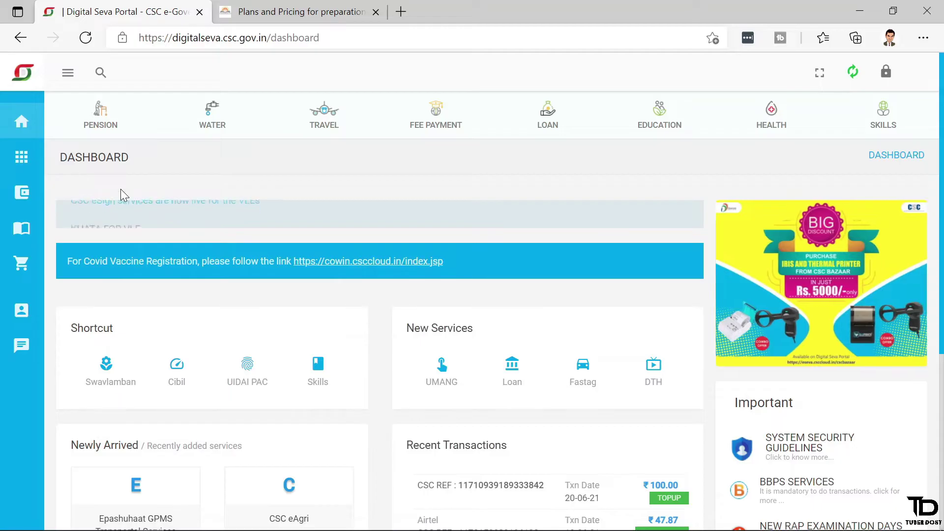
Step: Search the portal's services for "sarkari" and open the Sarkari Pariksha education service
left_click(106, 156)
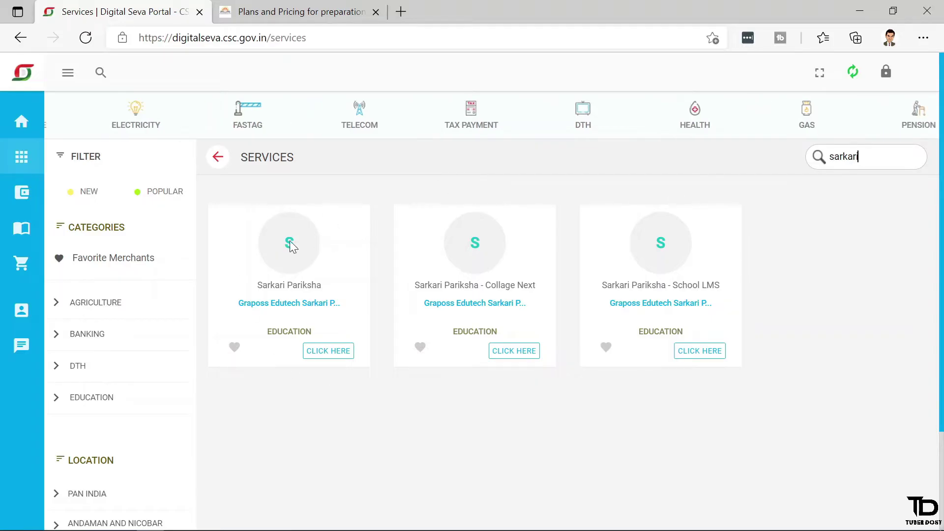
left_click_drag(253, 294, 365, 293)
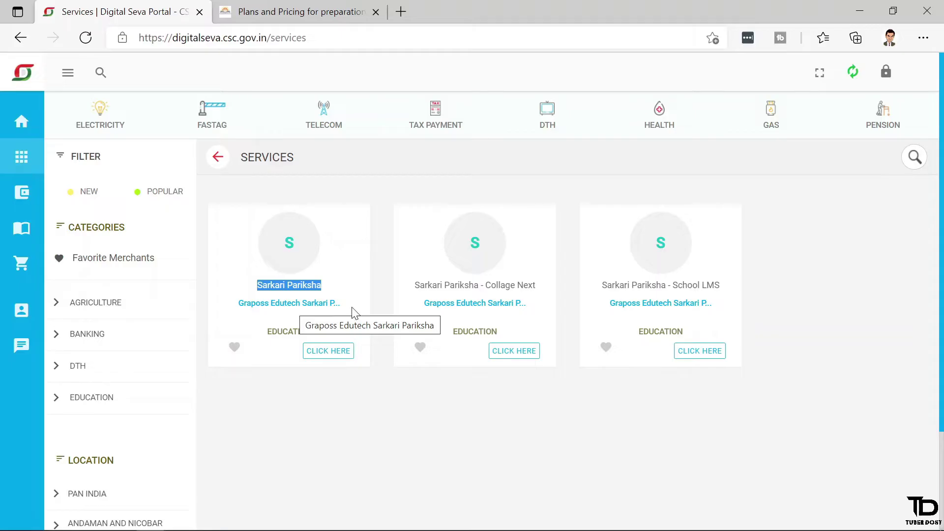
left_click(316, 352)
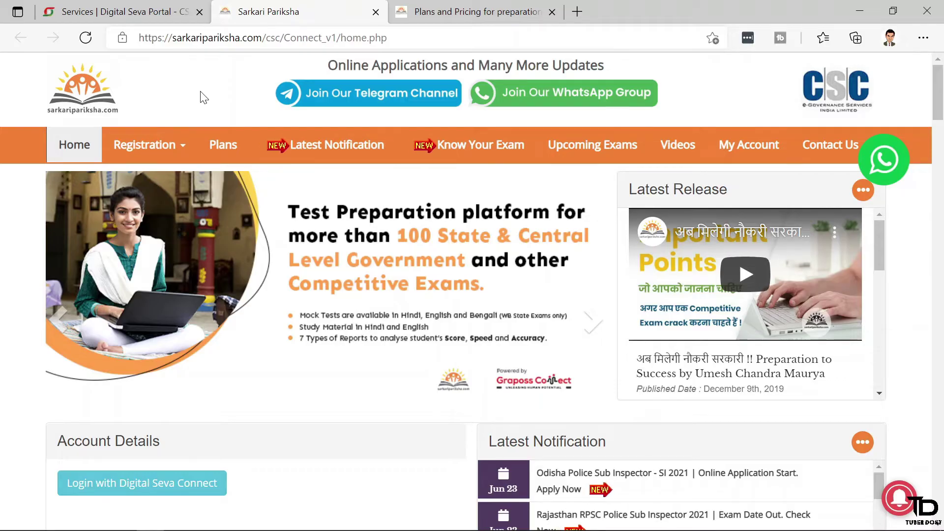
Step: Review the Sarkari Pariksha plans page, comparing durations, included tests and prices from Gold through DL 50
key("ctrl+Tab")
key("ctrl+l")
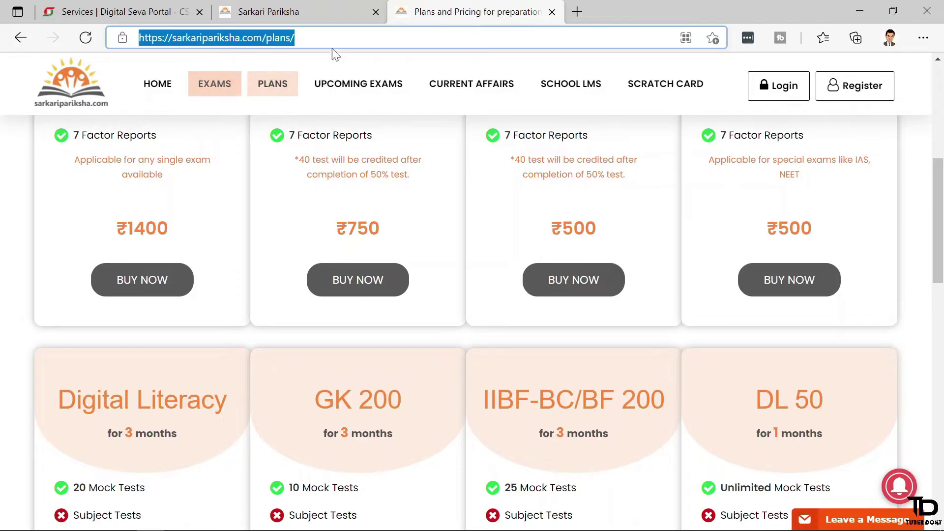
scroll(276, 262, "up", 5)
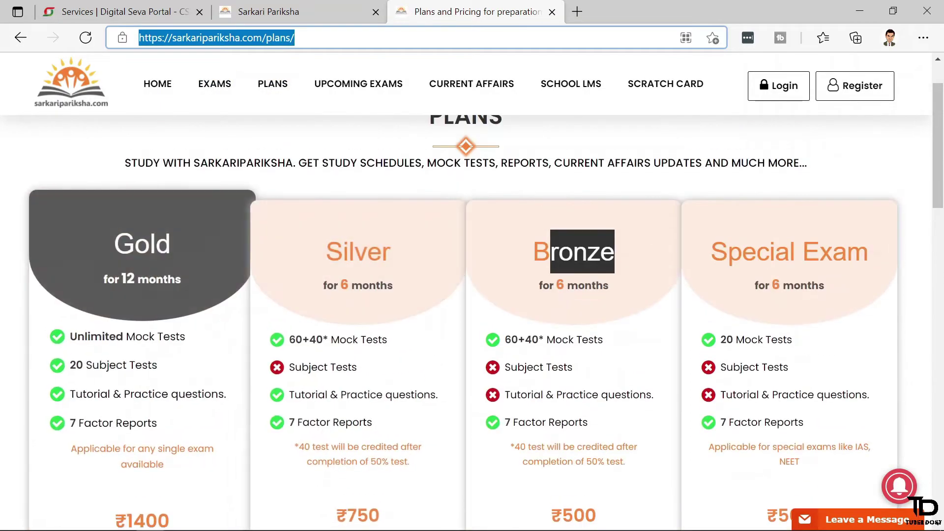
left_click_drag(185, 279, 757, 181)
scroll(756, 252, "down", 1)
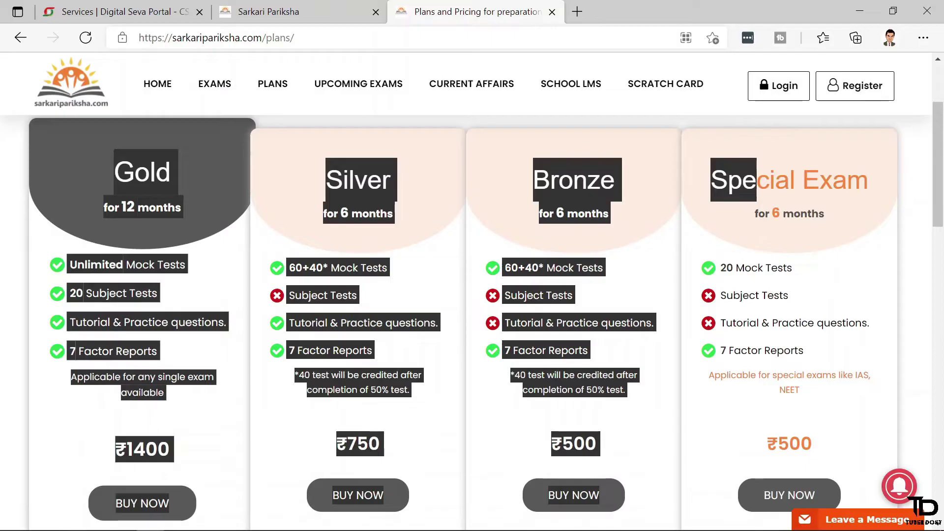
scroll(756, 181, "down", 3)
left_click(238, 308)
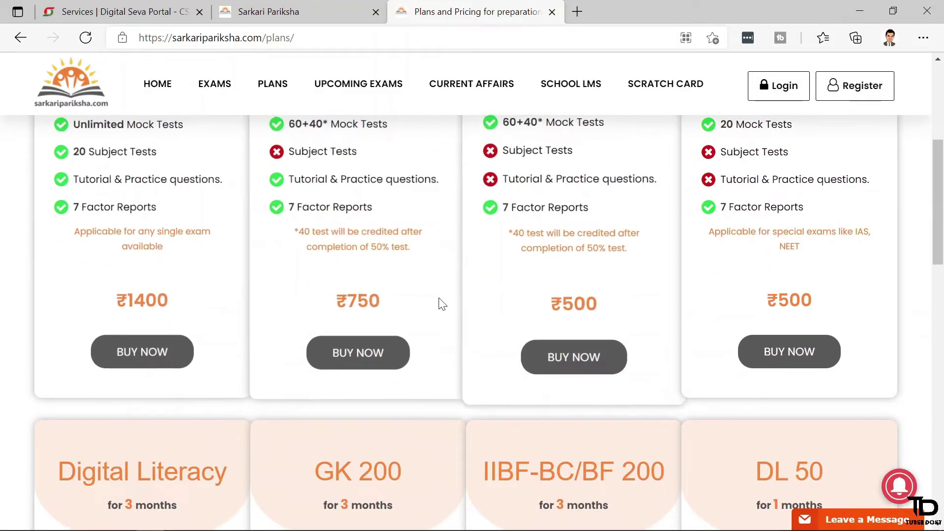
scroll(443, 294, "down", 3)
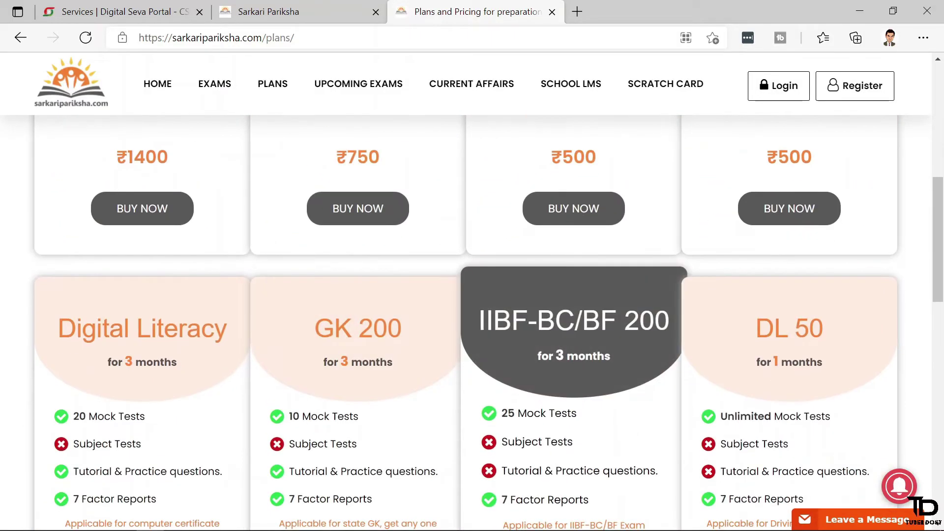
scroll(559, 342, "down", 3)
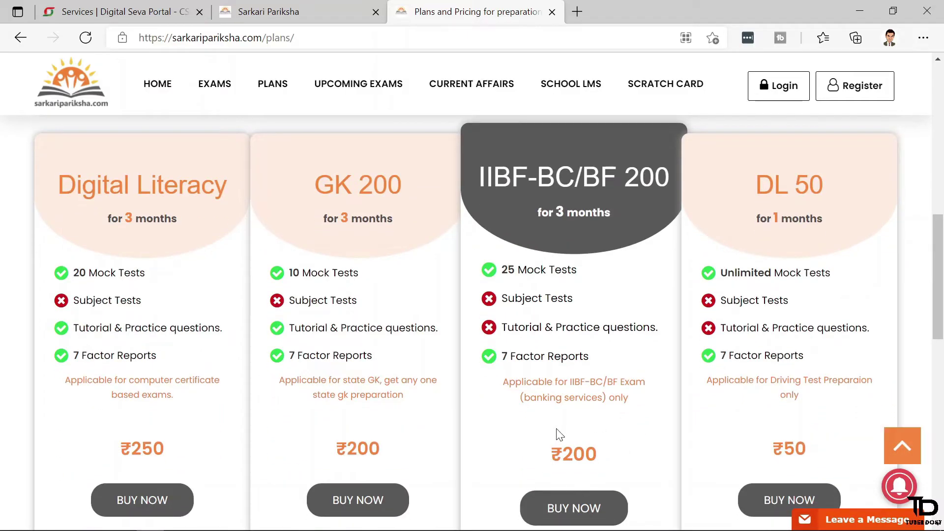
scroll(559, 434, "up", 8)
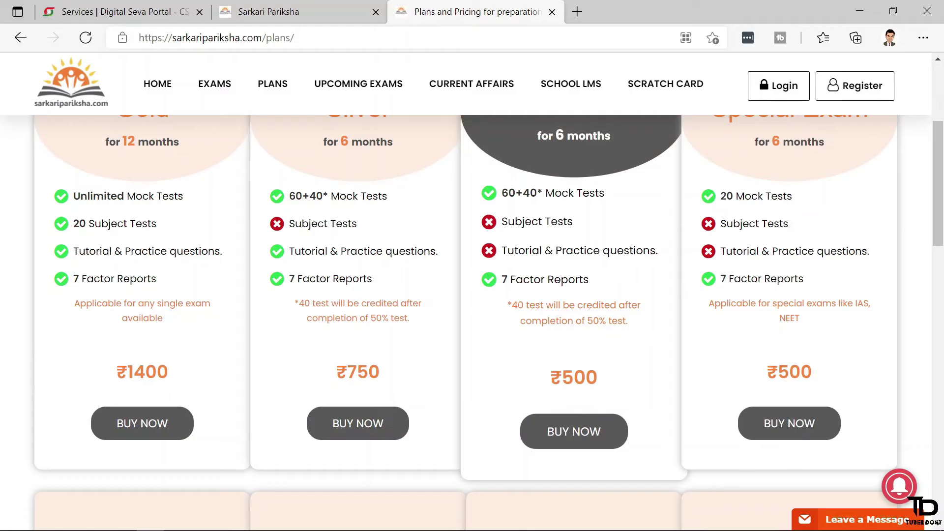
Step: Return to the Sarkari Pariksha CSC home page and log in with Digital Seva Connect
left_click(307, 8)
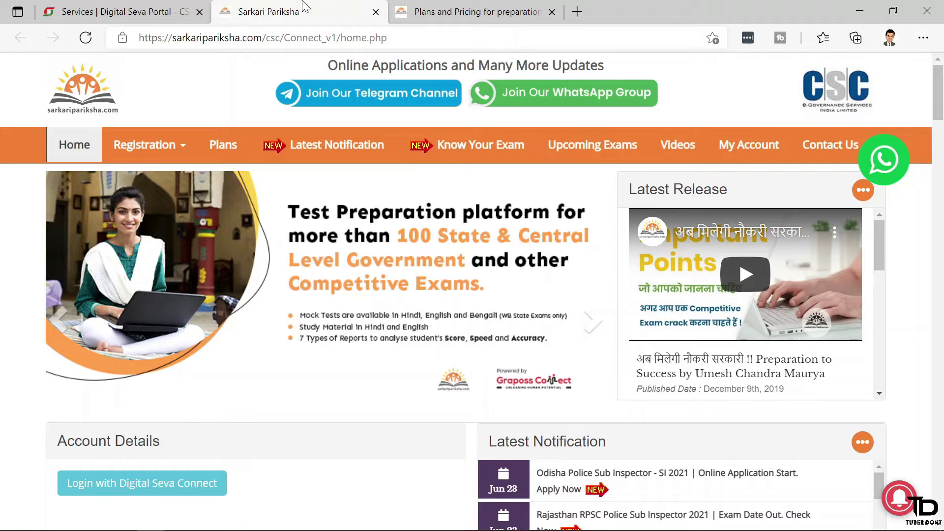
scroll(110, 394, "down", 3)
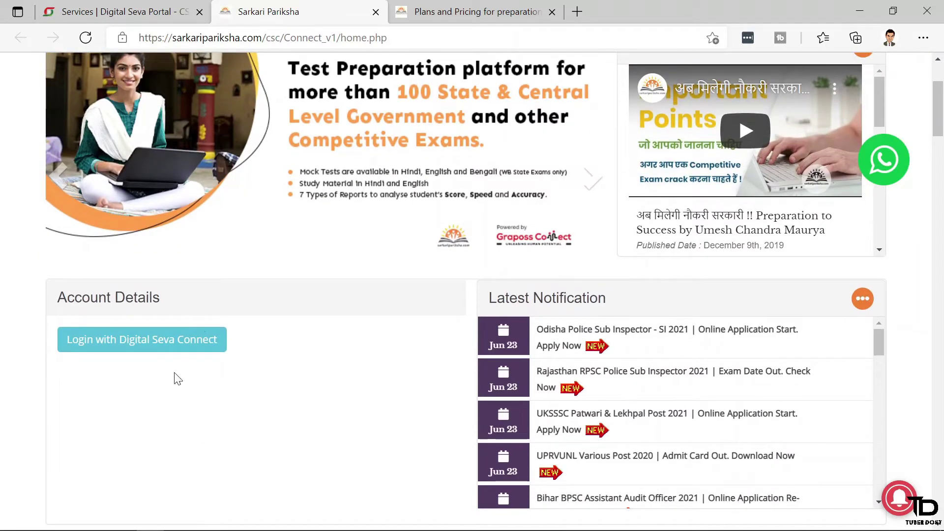
left_click_drag(58, 297, 69, 358)
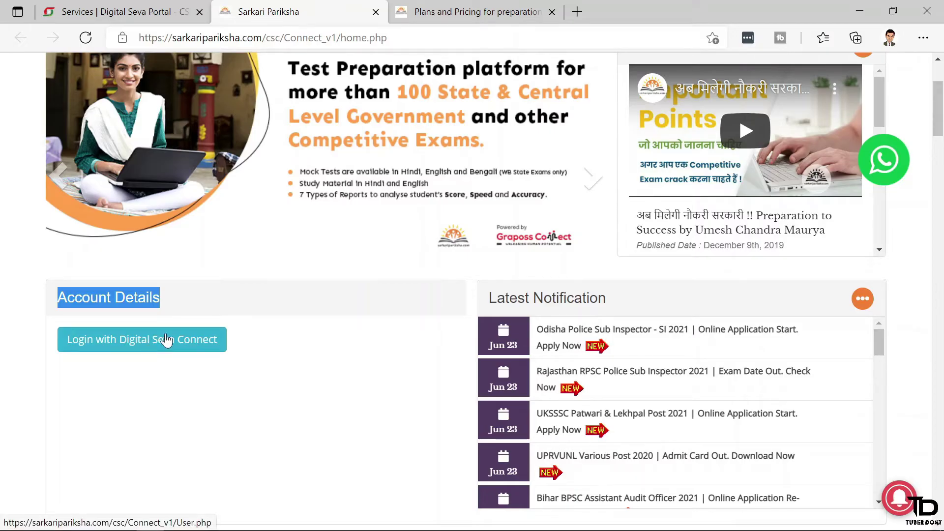
left_click(133, 343)
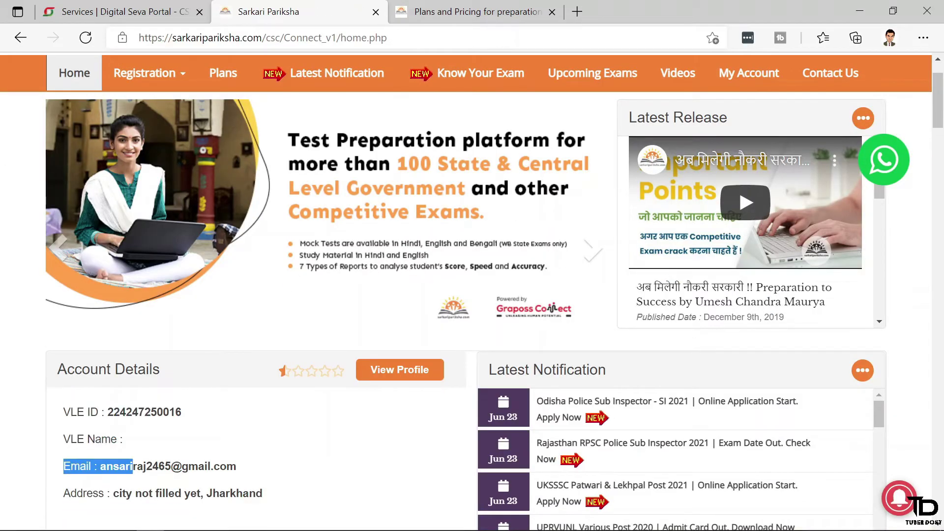
Step: Open the registration page for a new student
scroll(220, 480, "up", 2)
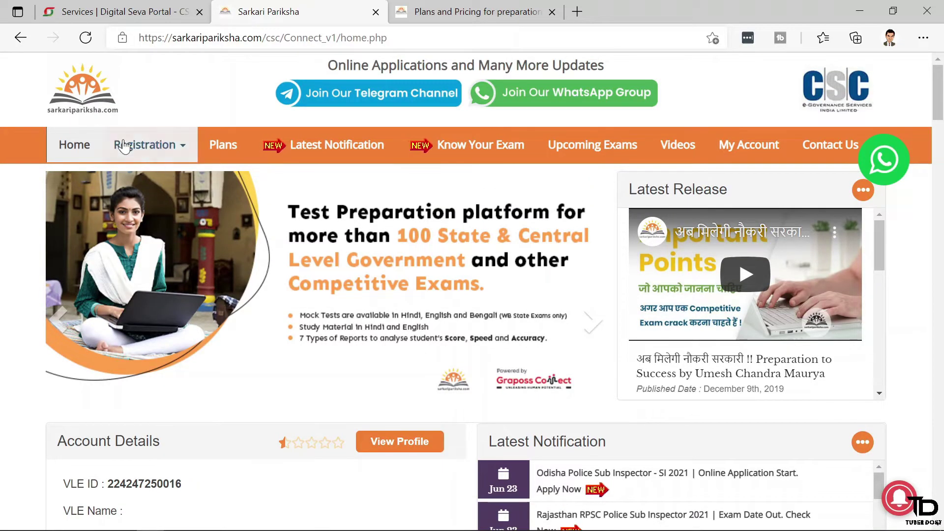
left_click(155, 156)
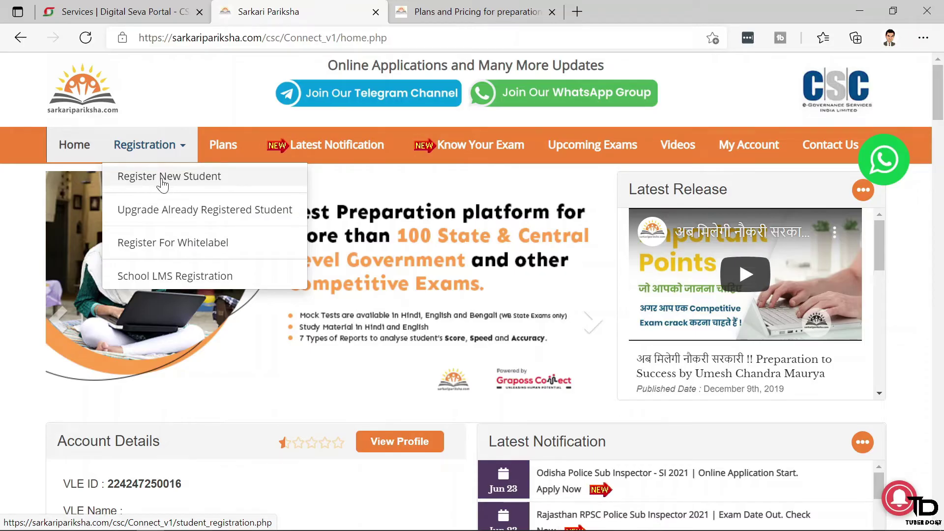
left_click(215, 176)
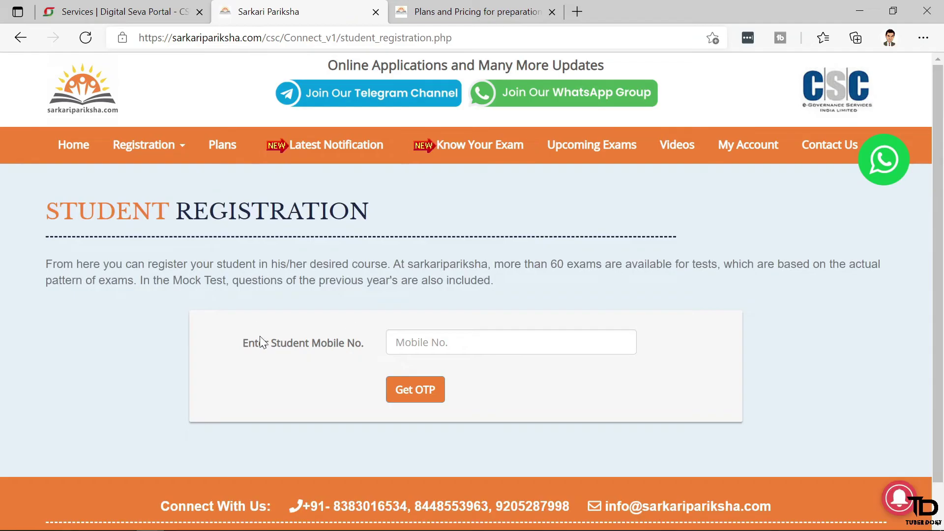
Step: Request an OTP for the student's mobile number, then enter the verification code and verify it
left_click_drag(254, 345, 333, 344)
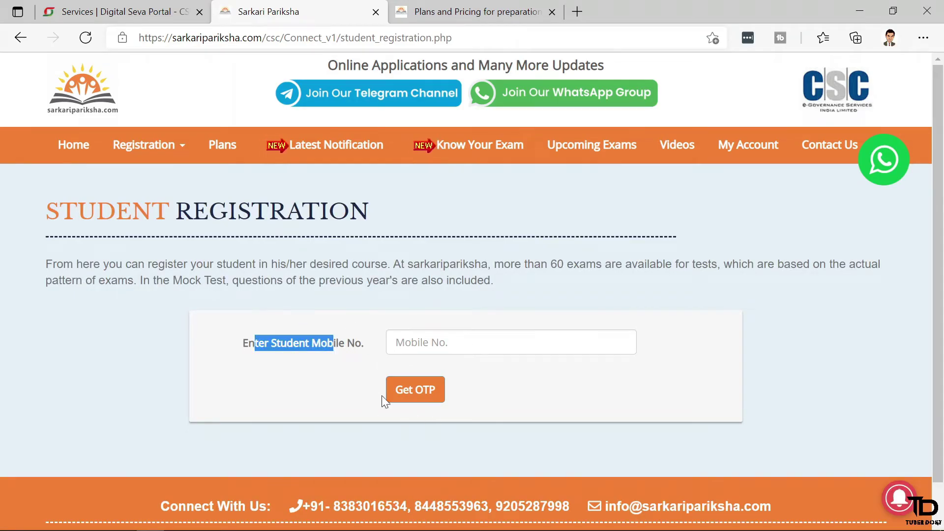
left_click(401, 390)
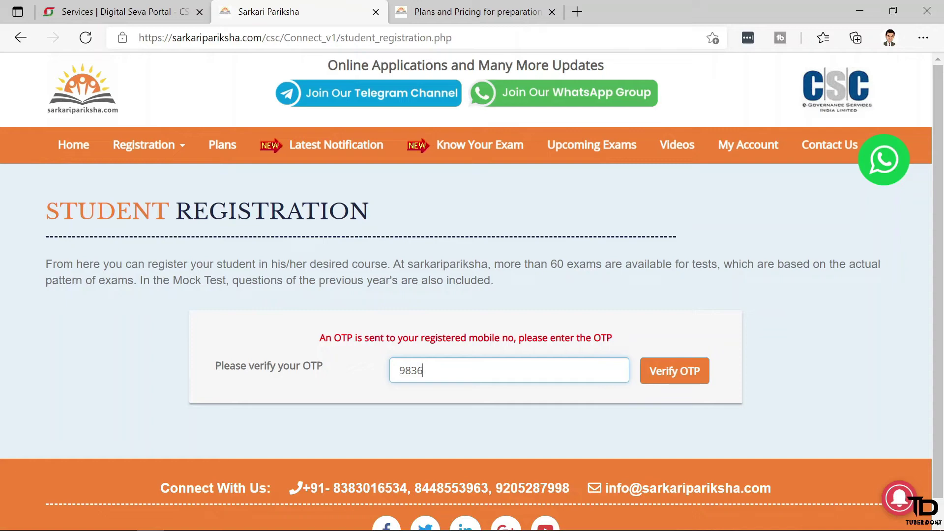
left_click_drag(230, 366, 353, 368)
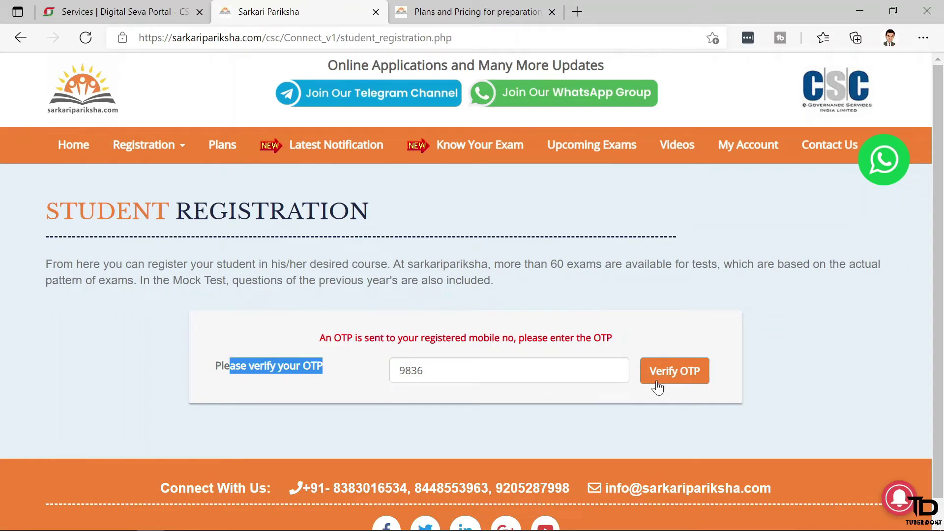
left_click(676, 372)
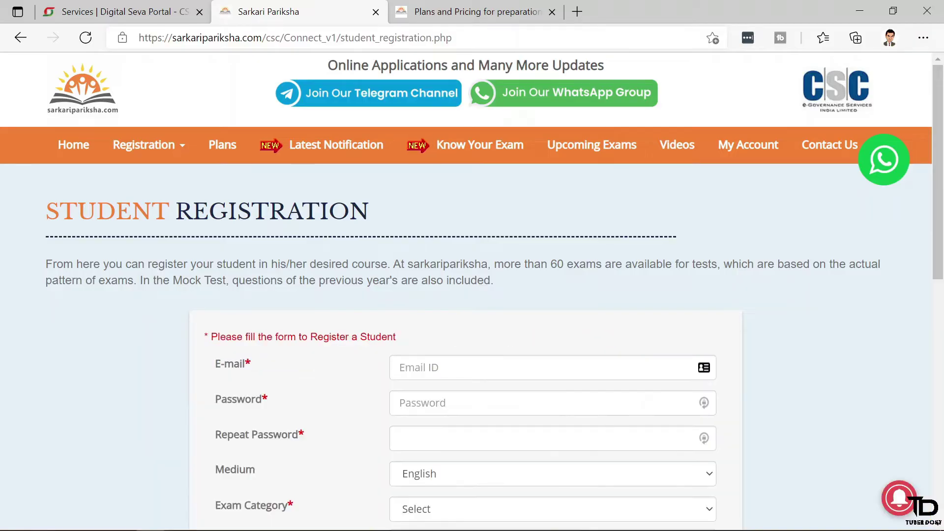
Step: Examine the student form's e-mail, password and repeat-password fields and the available Medium options
scroll(668, 290, "down", 3)
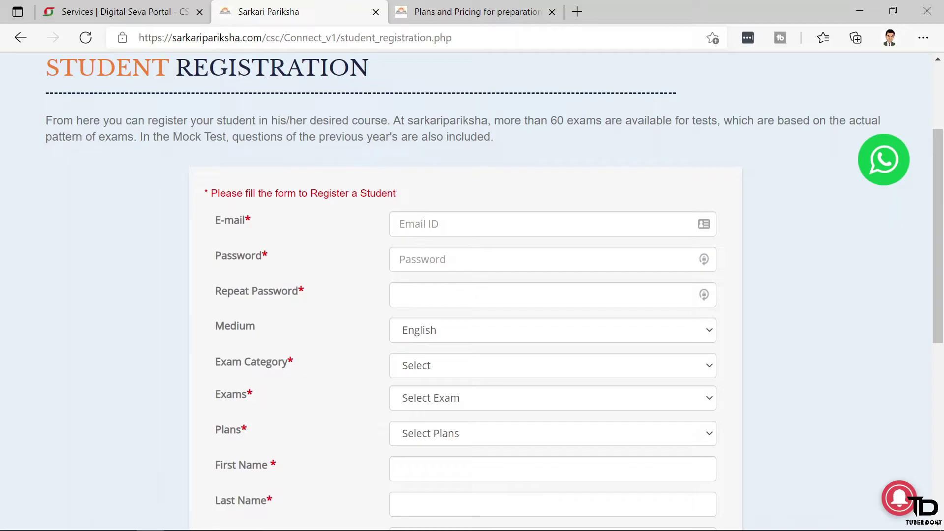
scroll(288, 184, "down", 1)
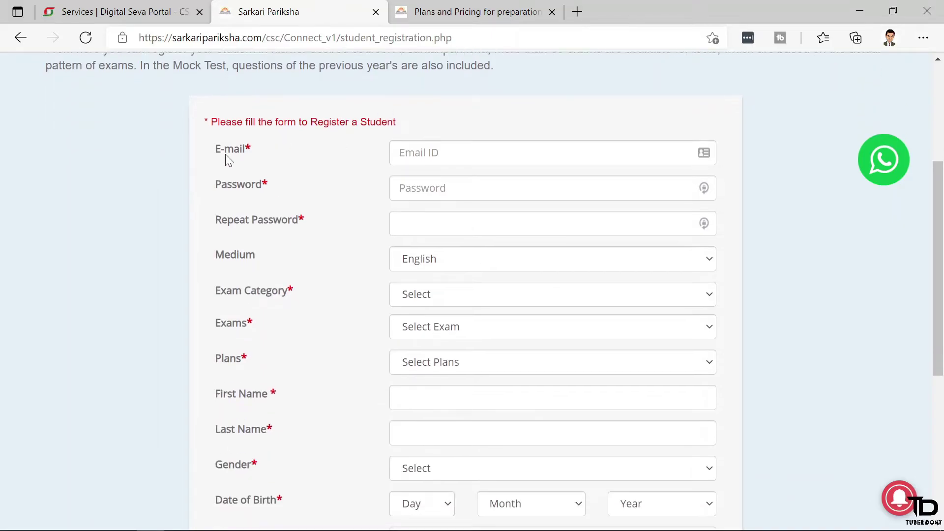
left_click_drag(217, 148, 289, 147)
left_click(277, 153)
left_click_drag(226, 148, 261, 148)
left_click(220, 154)
left_click_drag(218, 185, 334, 186)
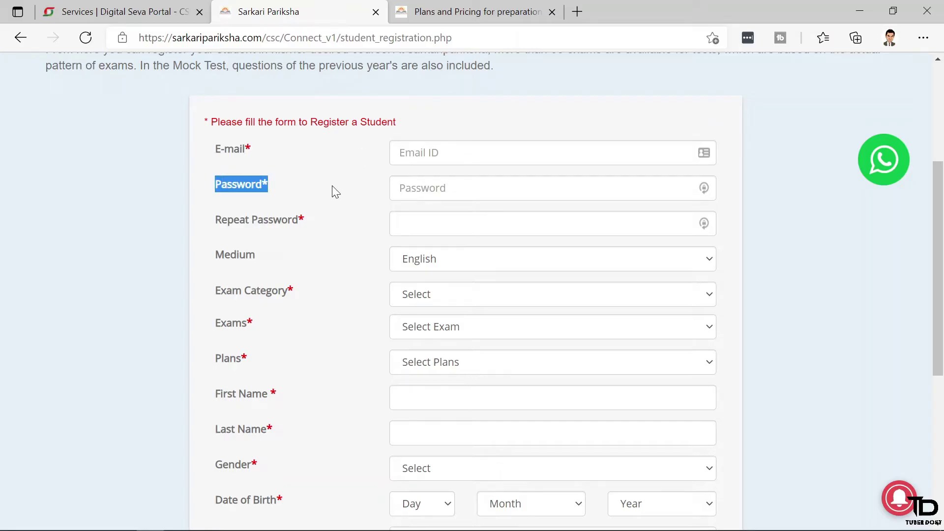
left_click_drag(225, 226, 308, 227)
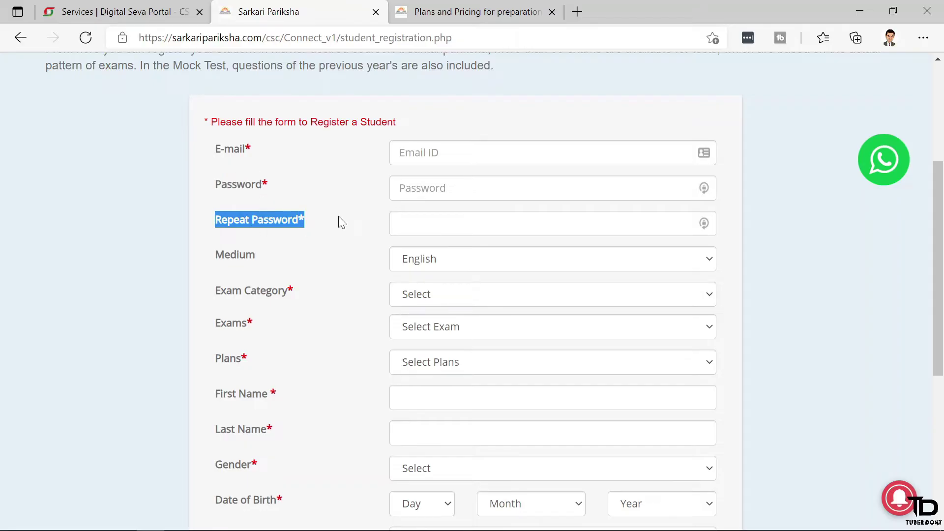
scroll(262, 228, "down", 1)
left_click_drag(230, 184, 315, 193)
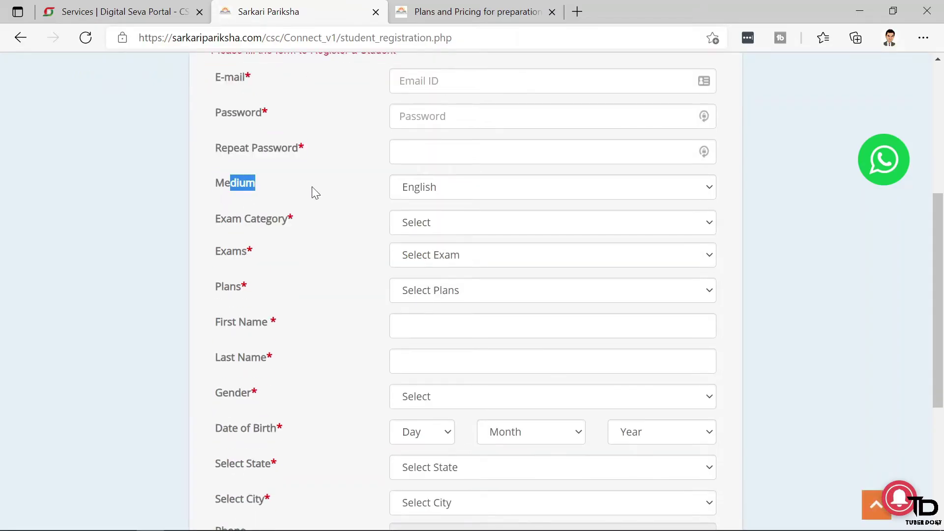
left_click(415, 193)
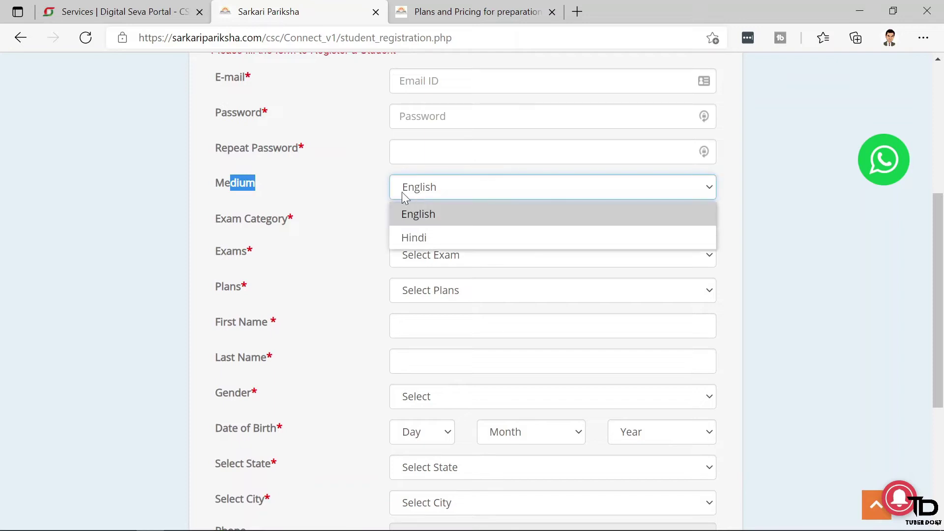
left_click(346, 188)
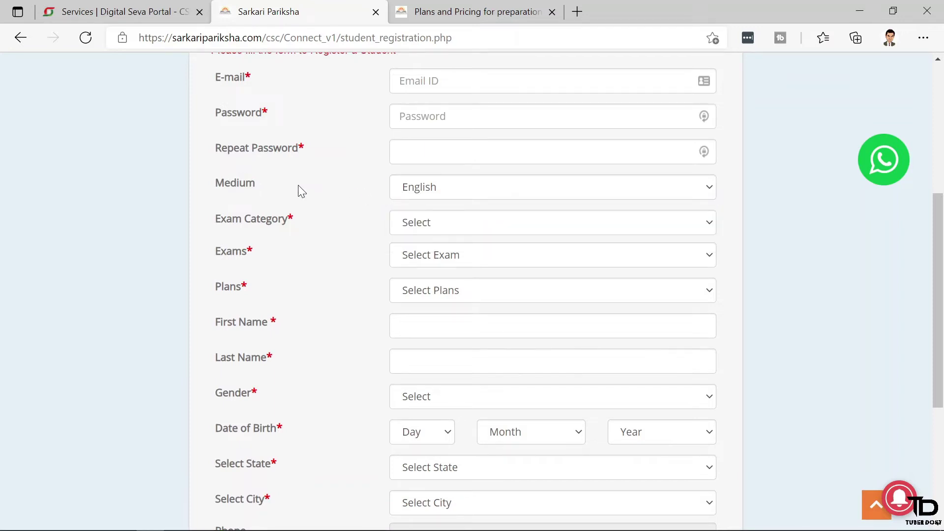
Step: Set the student's exam category to SSC
left_click_drag(220, 219, 278, 219)
left_click(440, 223)
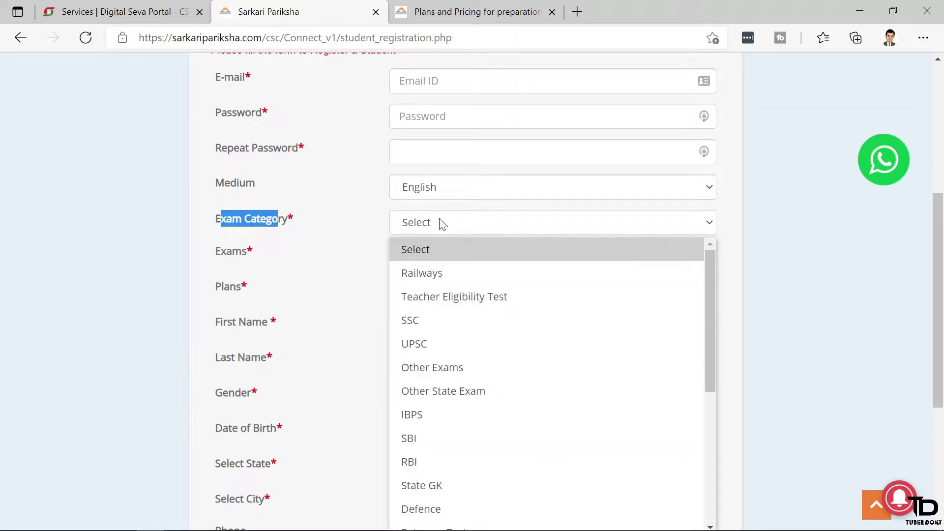
left_click(346, 249)
scroll(353, 233, "down", 2)
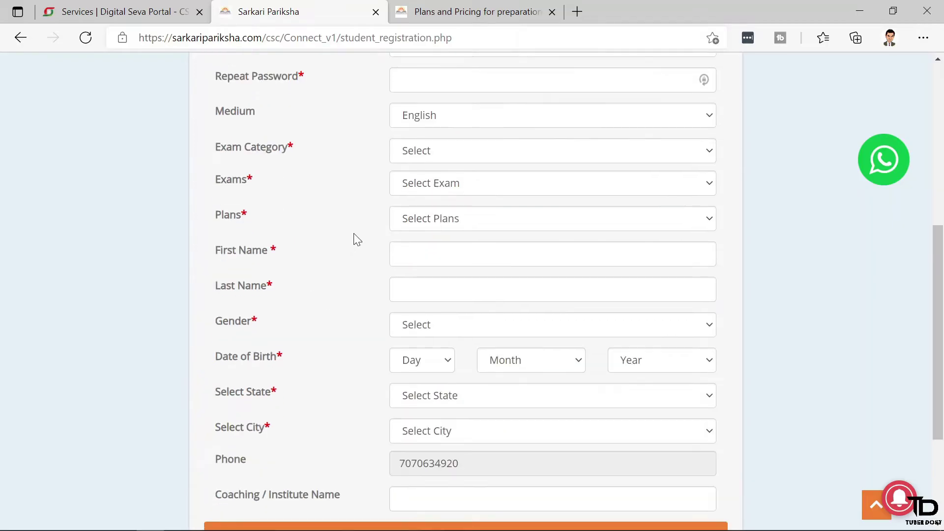
left_click(427, 148)
left_click(438, 247)
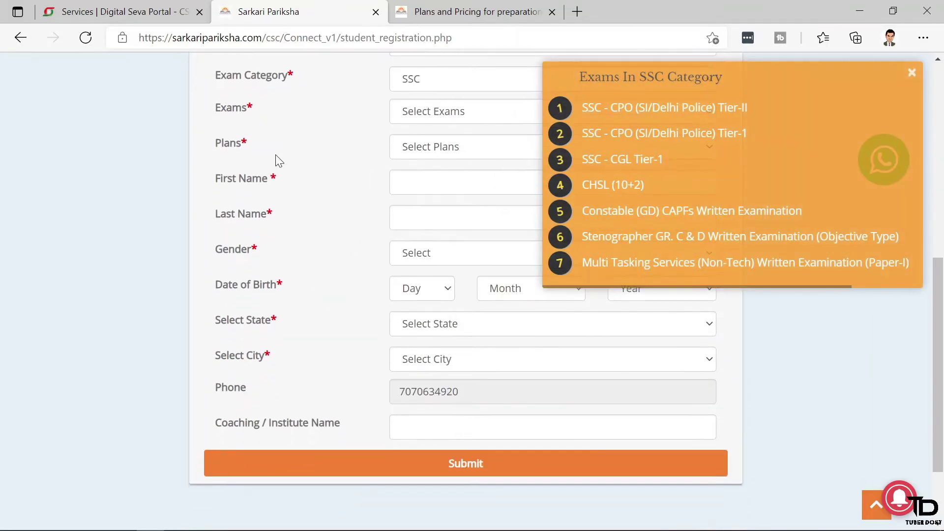
Step: Choose Stenographer GR. C & D Written Examination (Objective Type) as the student's exam
left_click(328, 192)
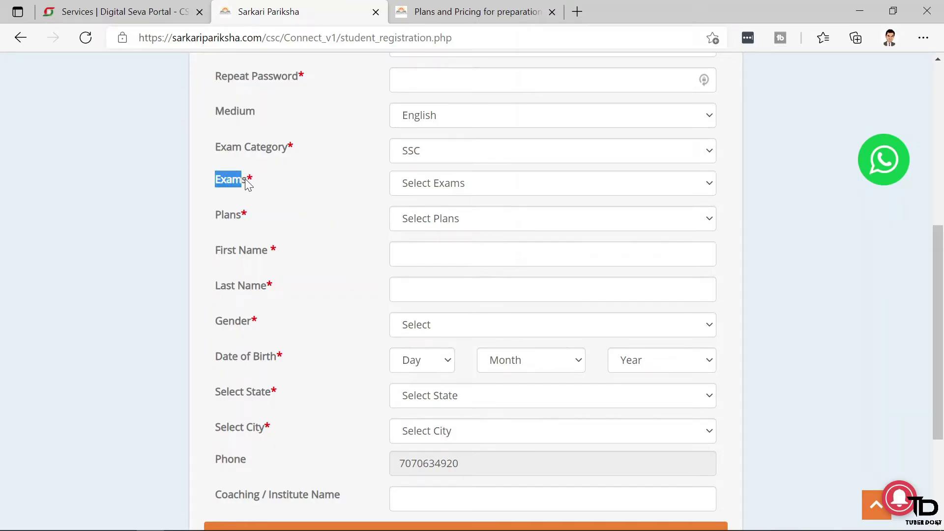
left_click(409, 186)
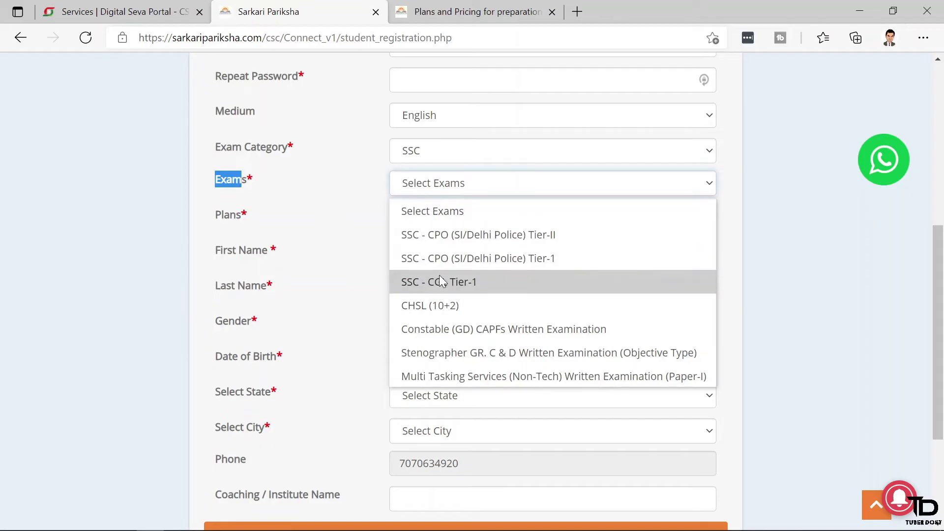
left_click(473, 353)
scroll(292, 250, "down", 1)
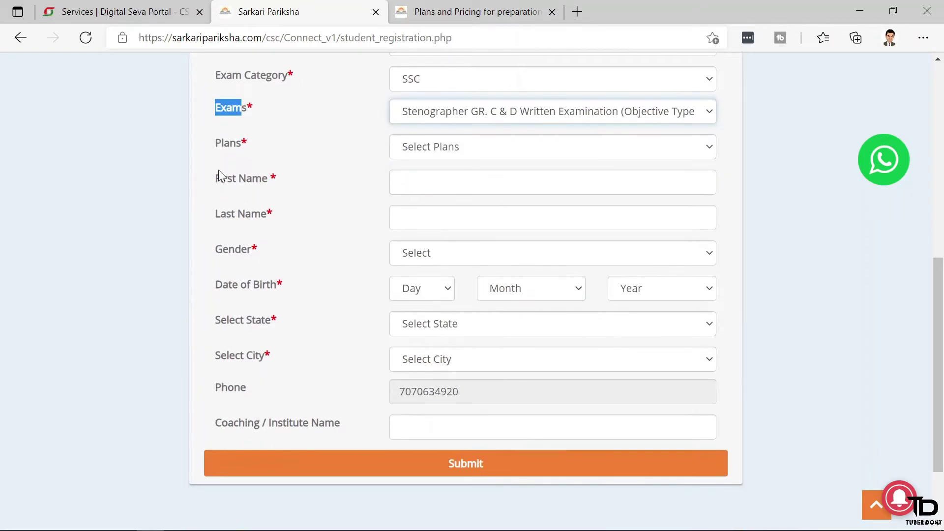
Step: Choose the Bronze plan for the student's selected exam
left_click_drag(216, 143, 426, 150)
left_click(429, 147)
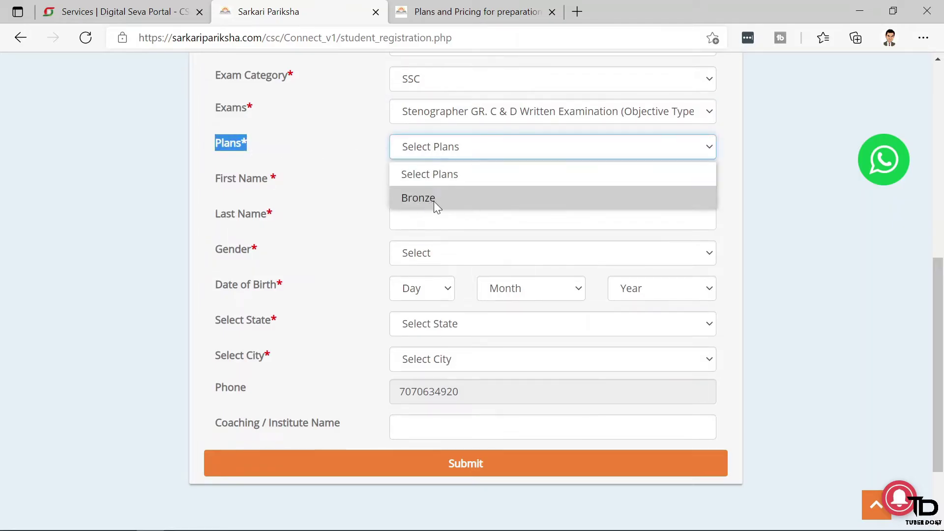
left_click(477, 197)
scroll(274, 164, "down", 1)
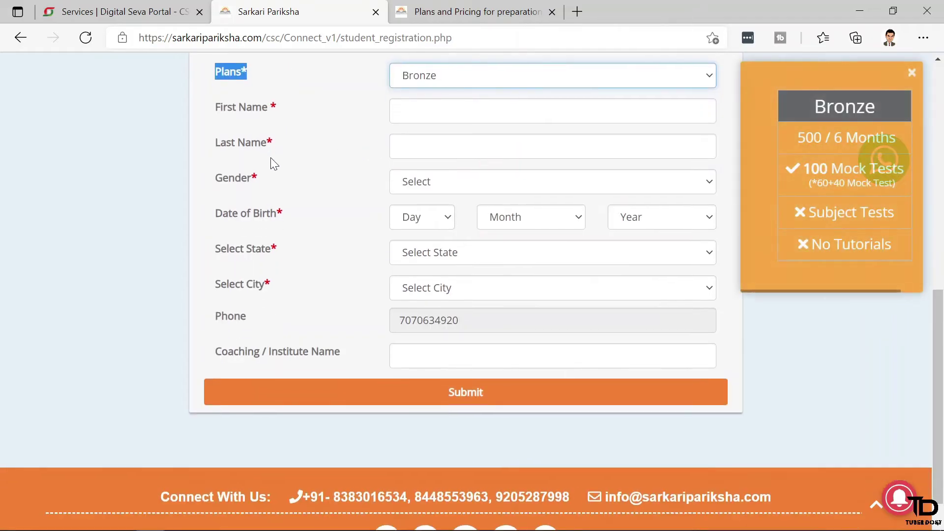
Step: Review the student's first and last name fields and set the gender to Male
left_click_drag(224, 107, 317, 109)
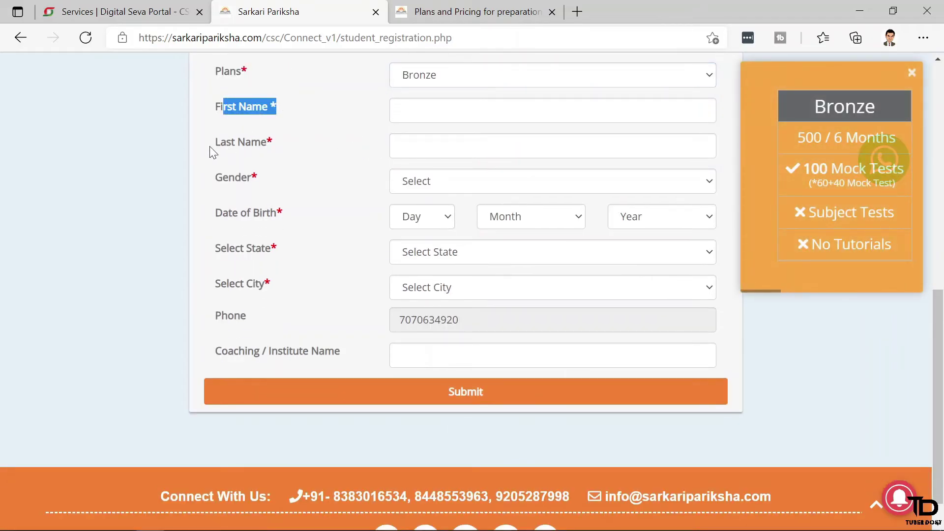
left_click_drag(212, 145, 339, 141)
left_click_drag(225, 179, 295, 186)
left_click(416, 182)
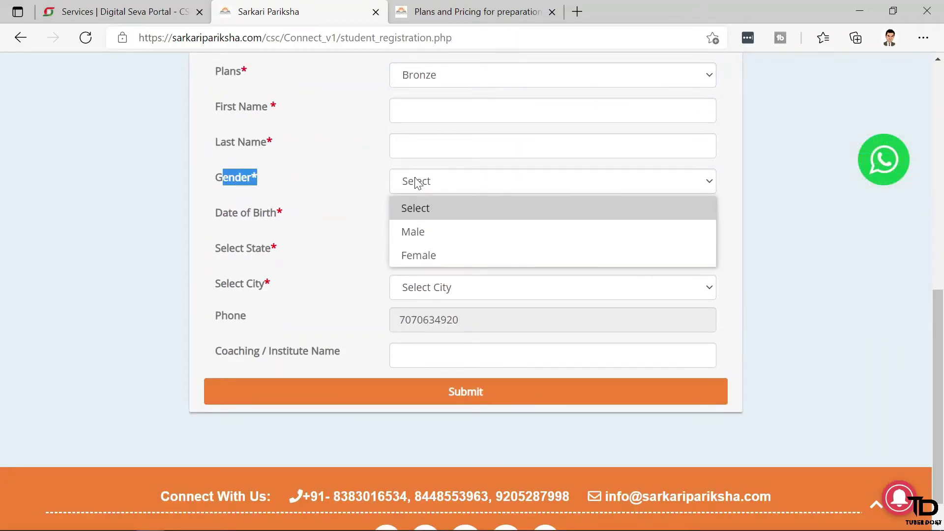
left_click(435, 231)
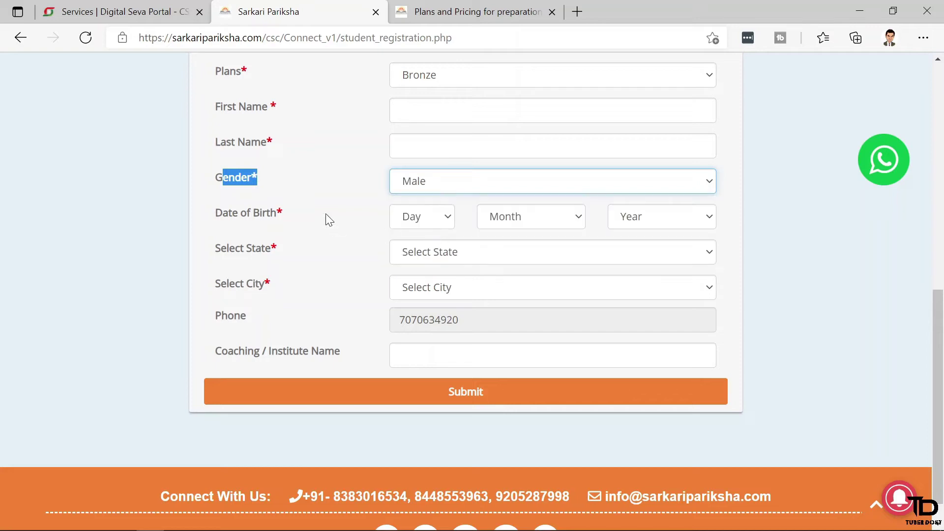
Step: Choose the day of the student's date of birth
scroll(324, 216, "down", 1)
left_click_drag(247, 185, 285, 184)
left_click(433, 186)
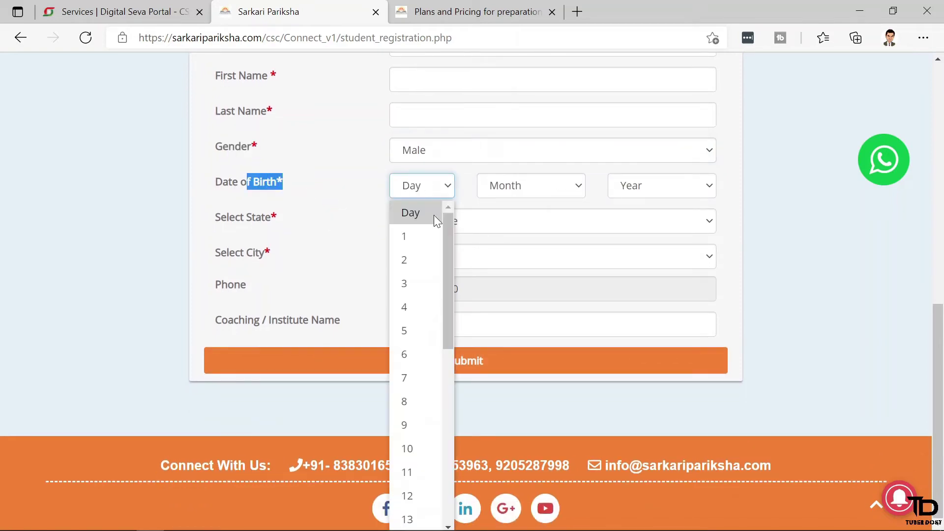
left_click(428, 353)
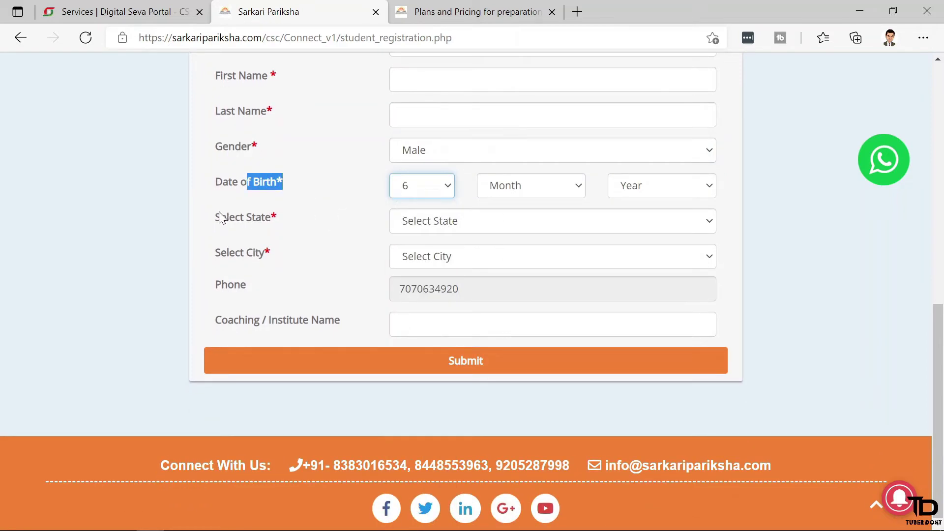
Step: Set the student's state to Arunachal Pradesh and the city to EAST SIANG
left_click_drag(219, 217, 306, 208)
left_click(440, 217)
left_click(306, 229)
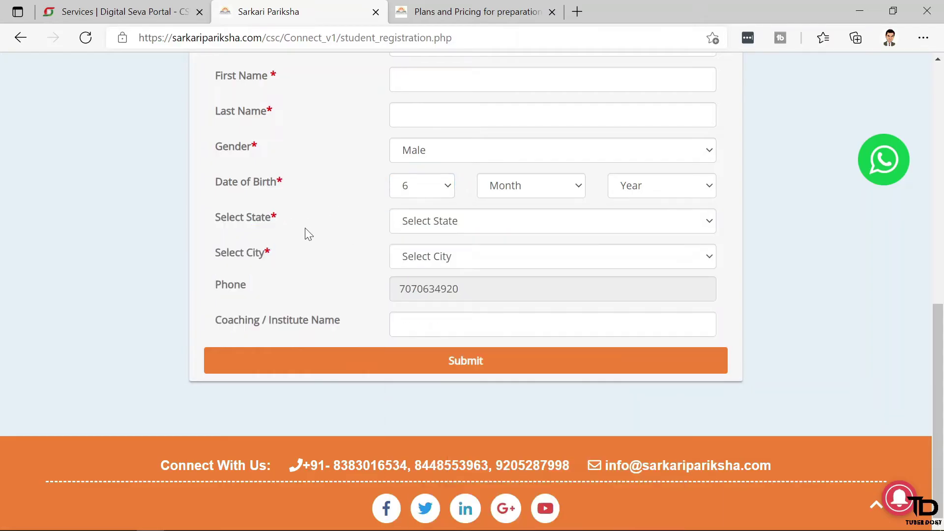
left_click(445, 222)
left_click(449, 321)
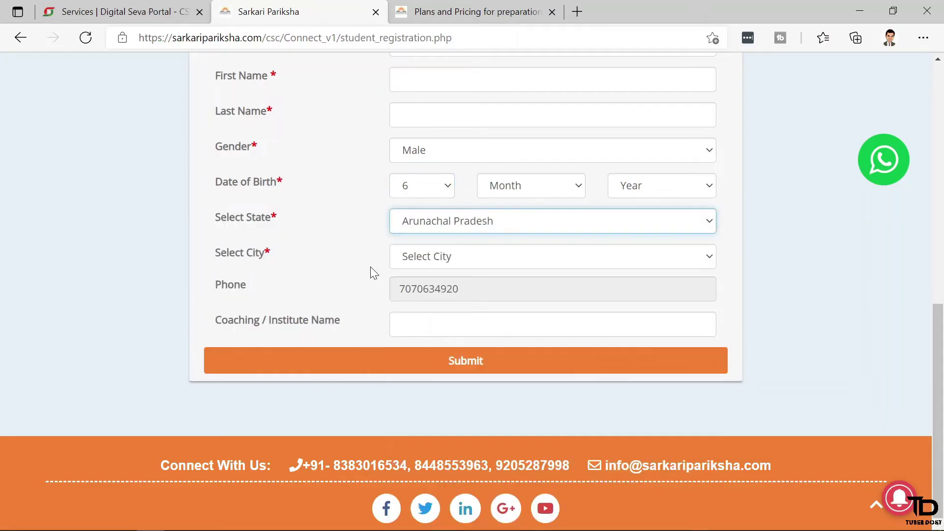
left_click(400, 251)
left_click(446, 396)
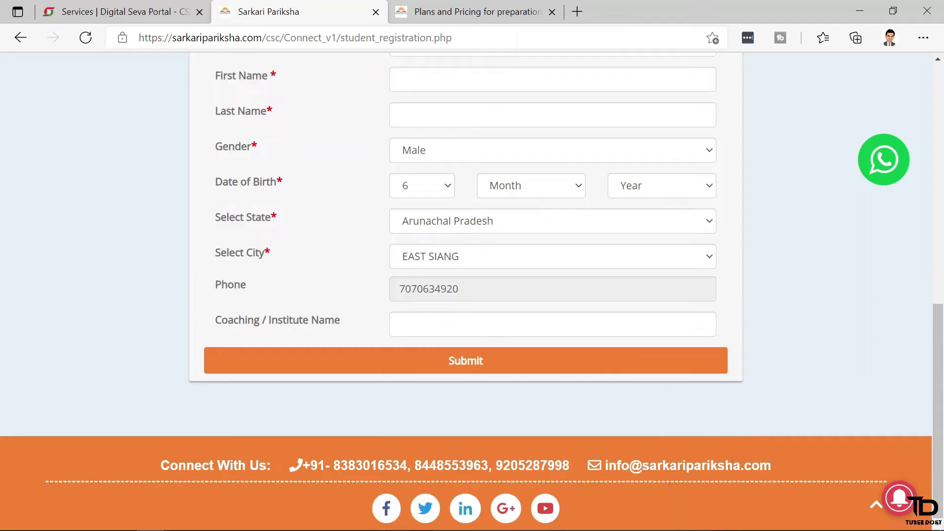
Step: Check the coaching or institute name field and submit the student registration form
left_click_drag(239, 321, 311, 320)
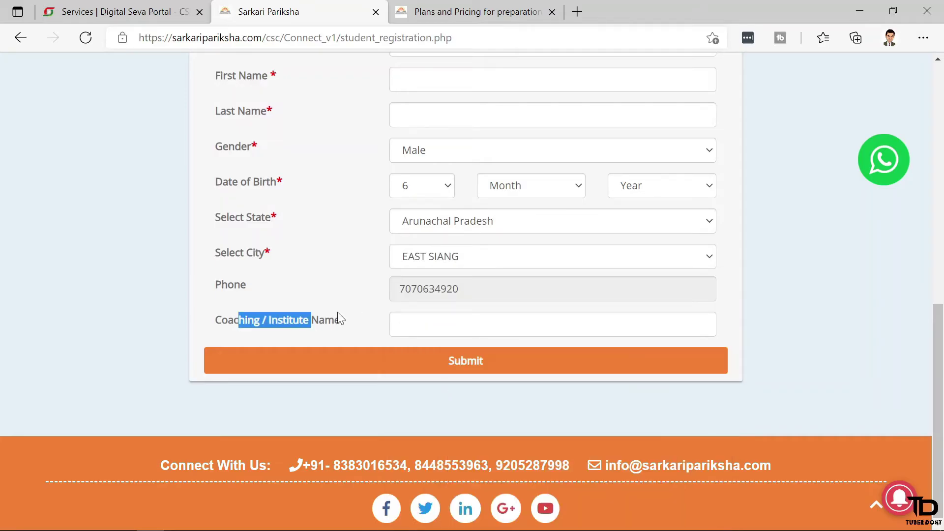
left_click(337, 369)
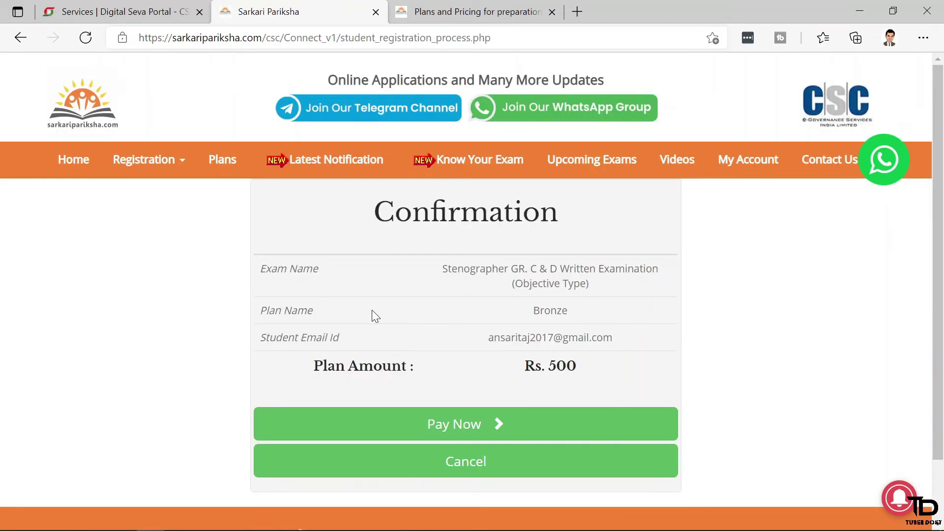
Step: Review the plan name and plan amount on the confirmation page and proceed to payment
double_click(396, 214)
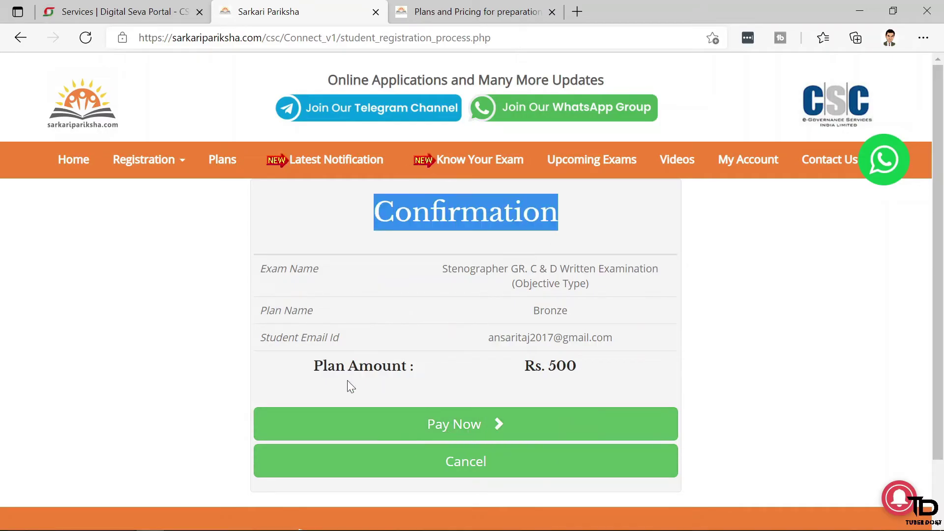
left_click_drag(328, 366, 576, 366)
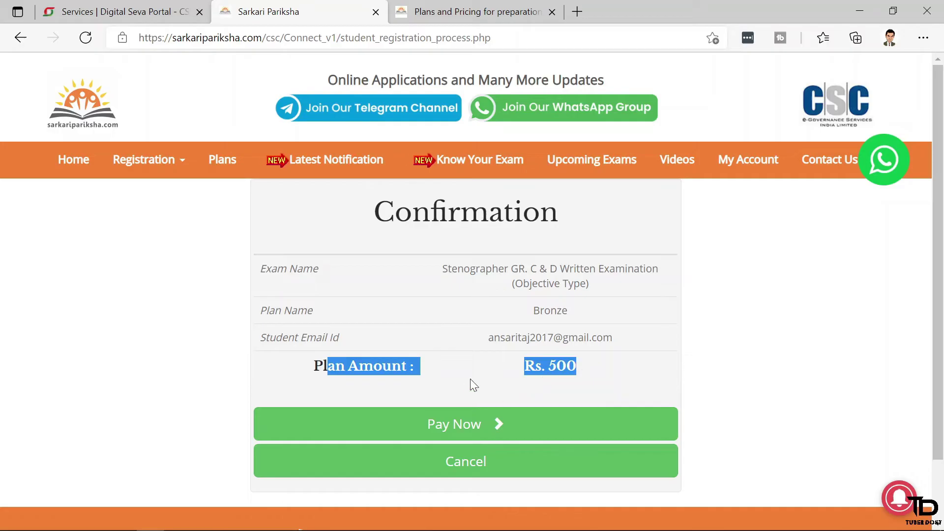
left_click_drag(266, 310, 566, 322)
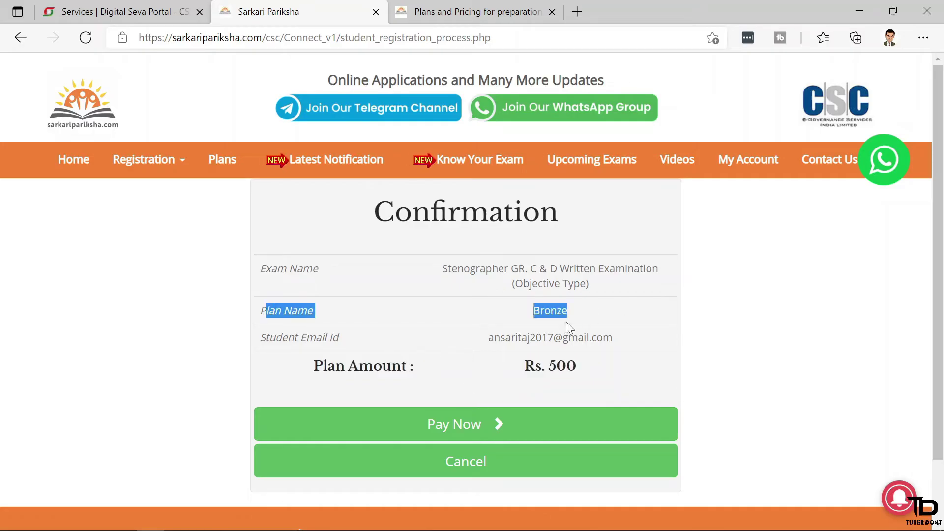
left_click(481, 425)
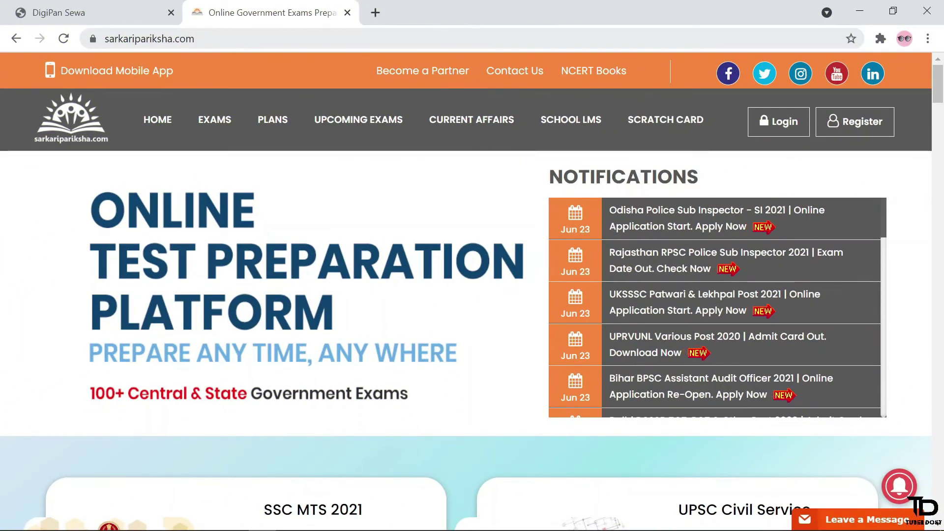
Step: Open the student login form on sarkaripariksha.com and select its username field for entry
left_click_drag(93, 39, 231, 42)
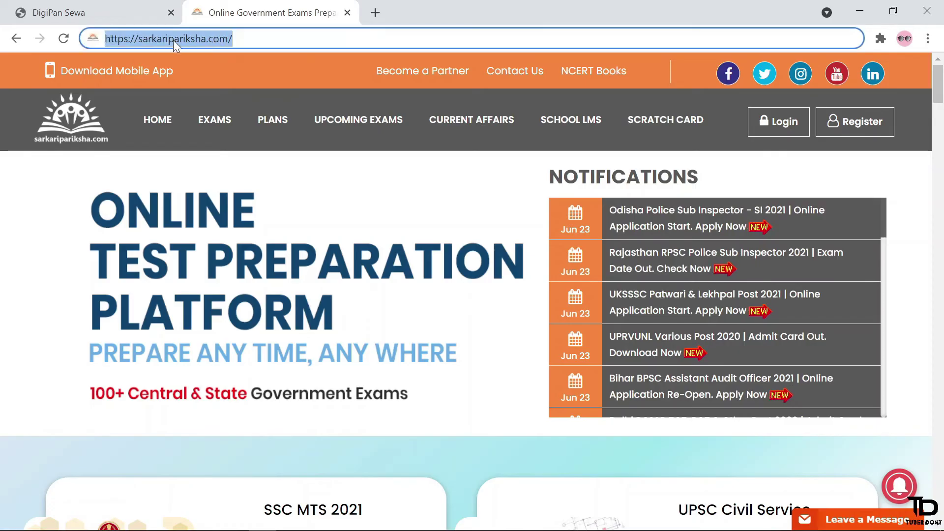
left_click(233, 39)
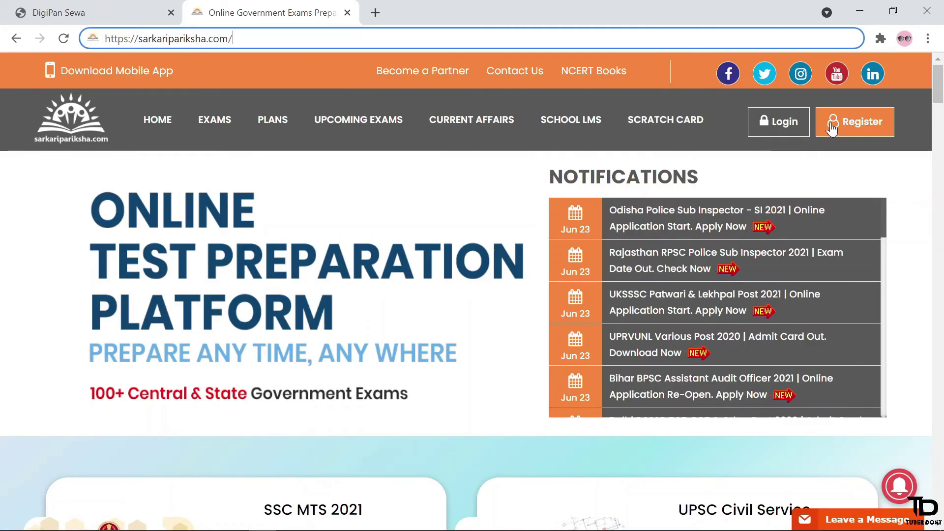
left_click(780, 121)
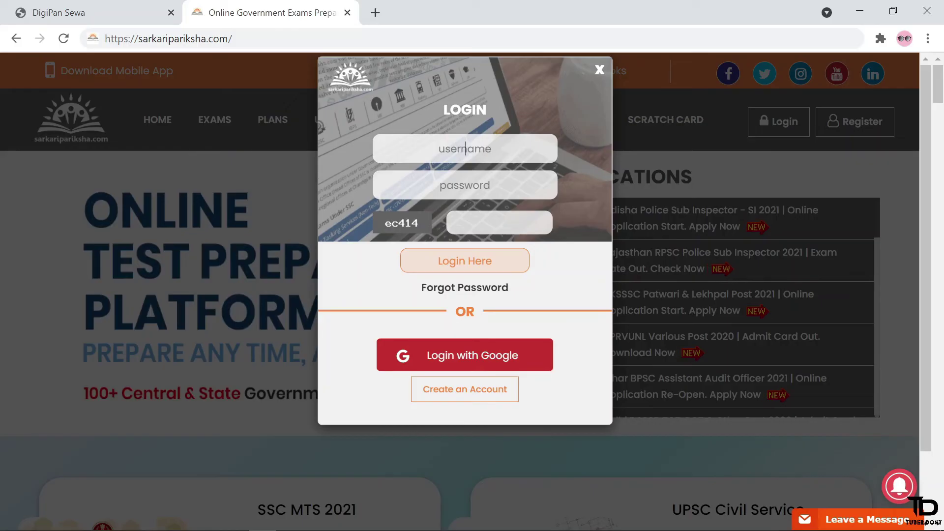
left_click(466, 149)
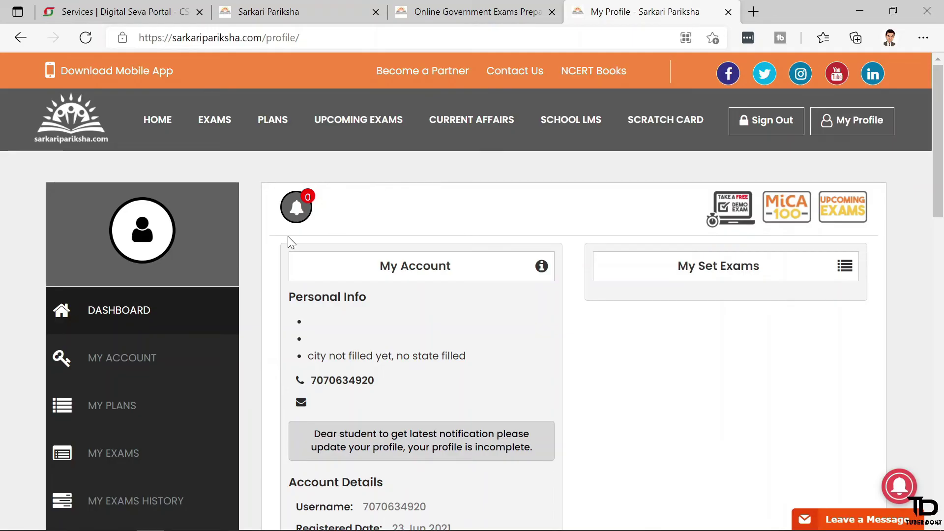
Step: Examine the full mock test list under My Exams in the student's profile and open My Tutorials
scroll(173, 293, "down", 3)
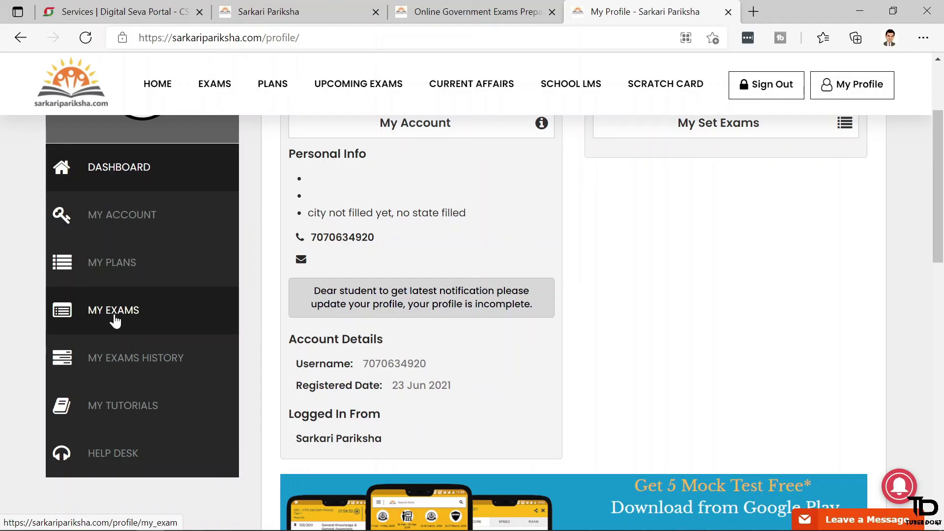
left_click(136, 320)
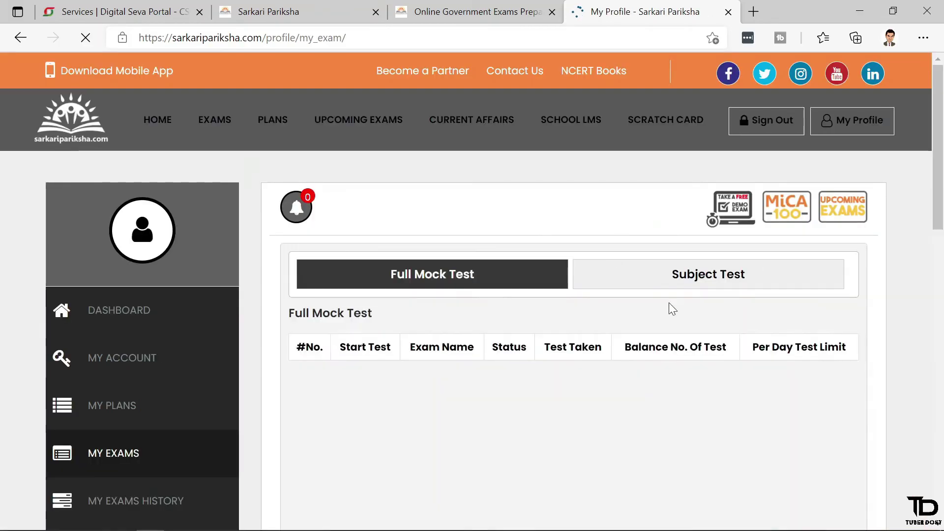
scroll(508, 288, "down", 3)
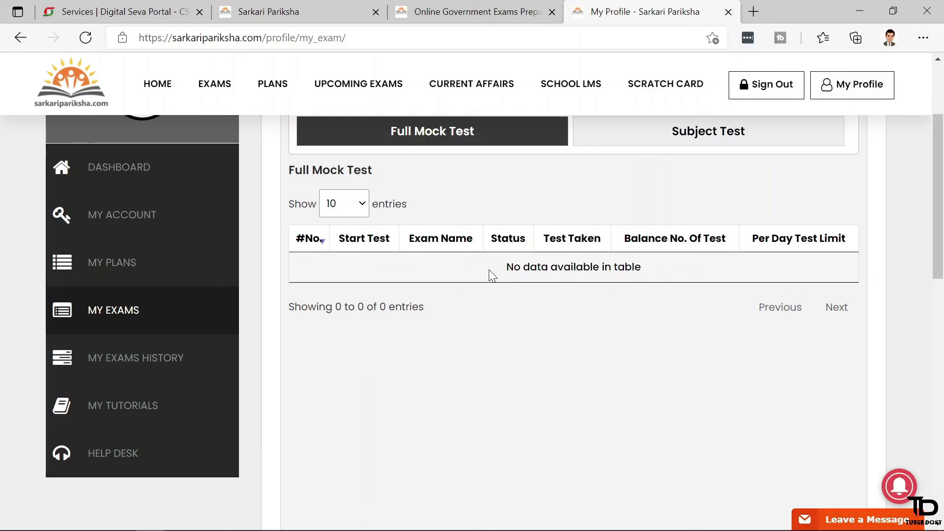
left_click(117, 409)
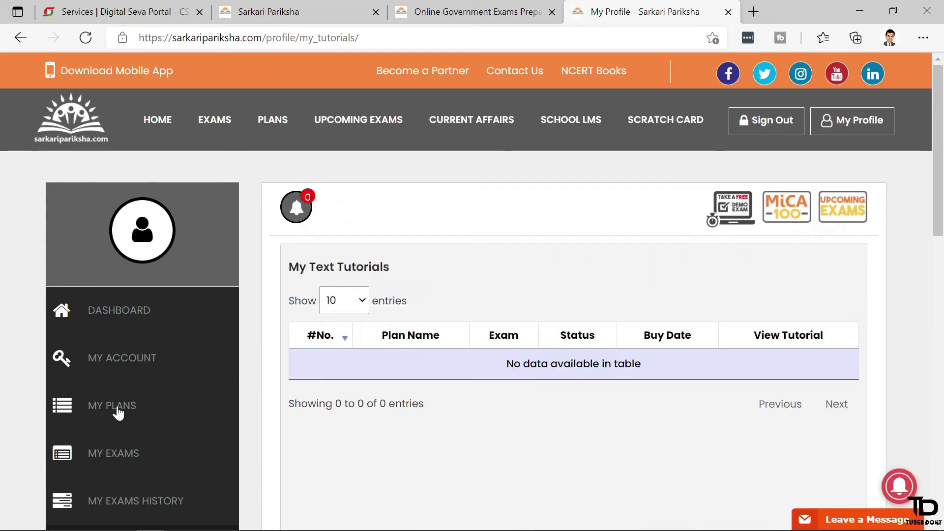